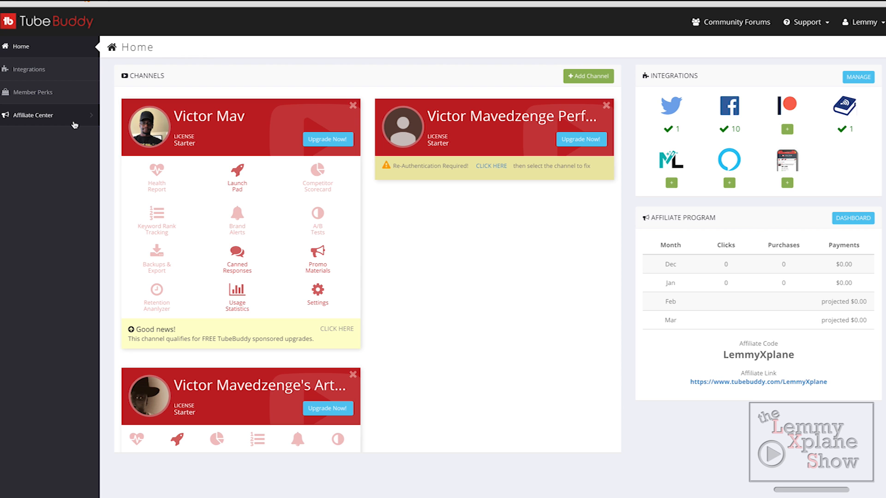
# Step: View the Member Perks page of the account dashboard and return to its home page
pyautogui.click(53, 101)
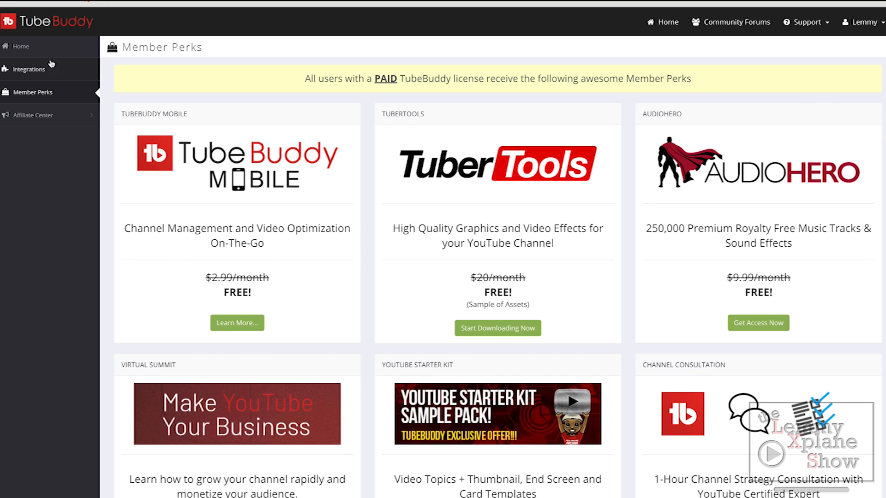
pyautogui.click(21, 47)
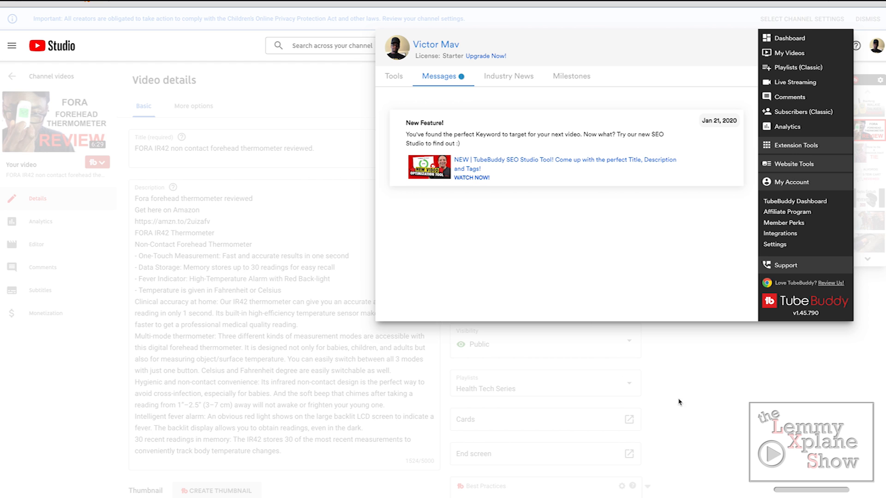
# Step: Explore the suggested keyword "forehead thermometer for baby" in Keyword Explorer, starting from the term "forehead thermometer"
pyautogui.click(690, 406)
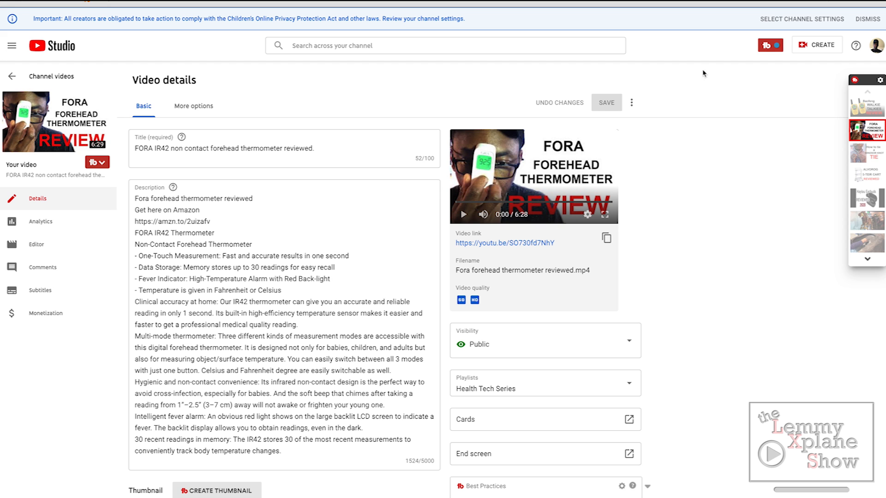
pyautogui.click(768, 46)
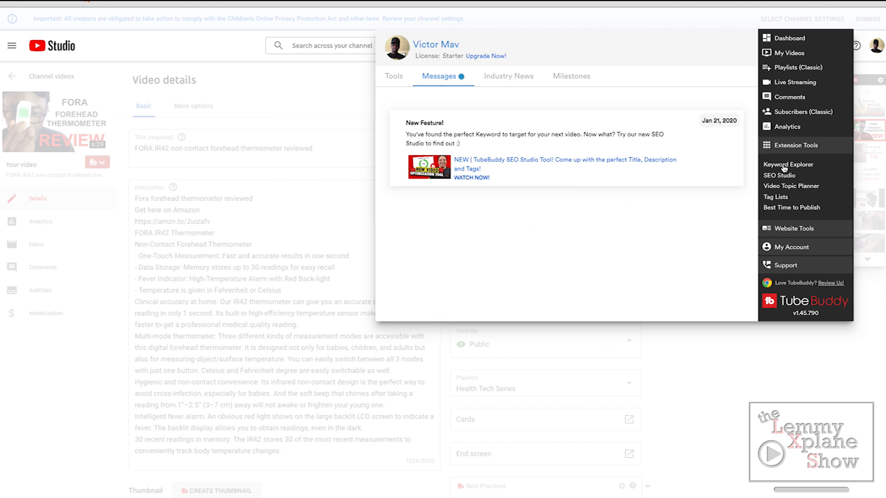
pyautogui.click(617, 343)
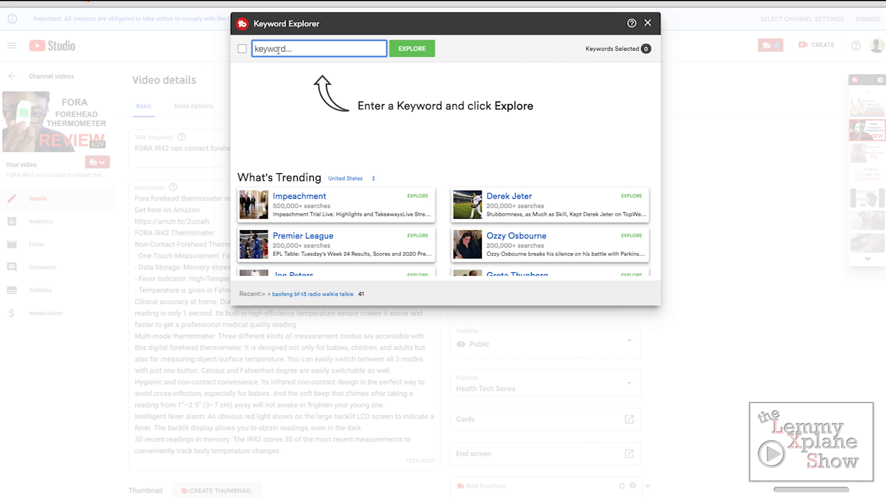
pyautogui.write('fore')
pyautogui.write('head thermomet')
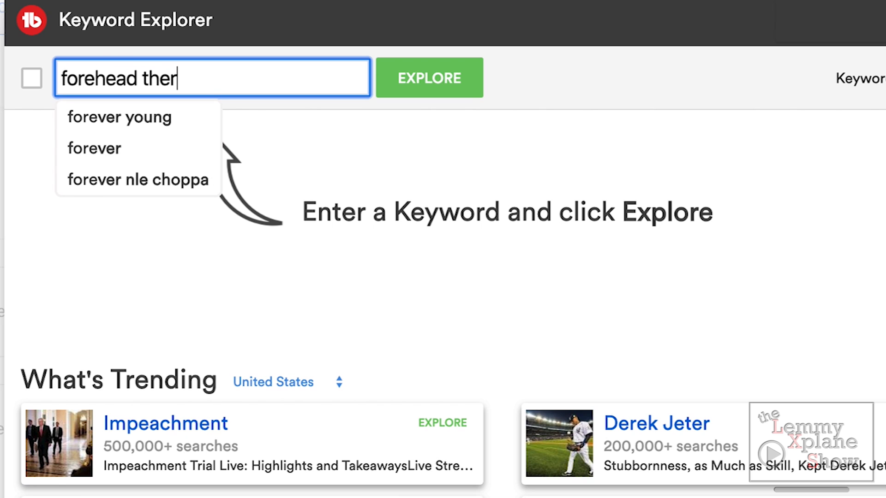
pyautogui.write('er')
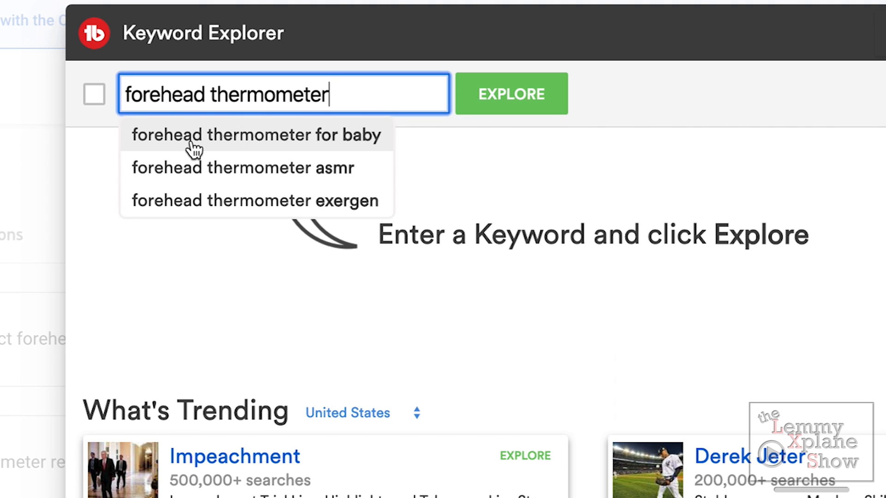
pyautogui.click(191, 146)
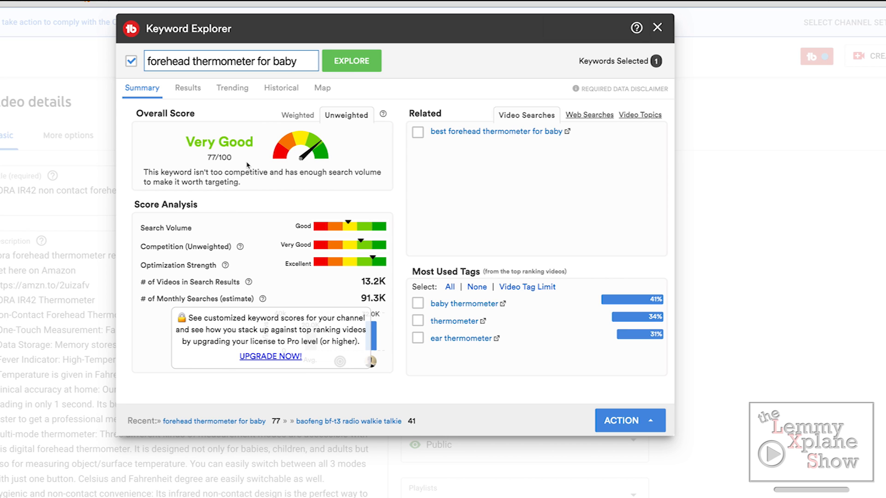
# Step: Select the related keyword "best forehead thermometer for baby" and the most used tags baby thermometer, thermometer and ear thermometer
pyautogui.click(418, 133)
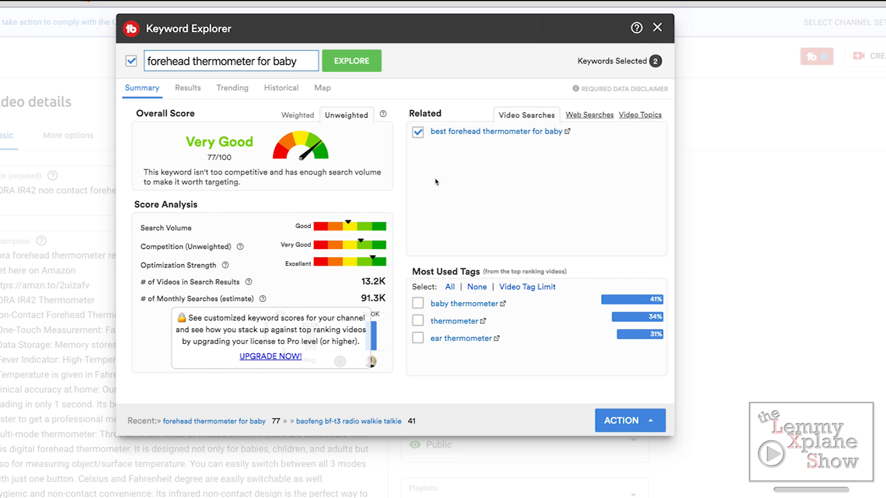
pyautogui.click(418, 134)
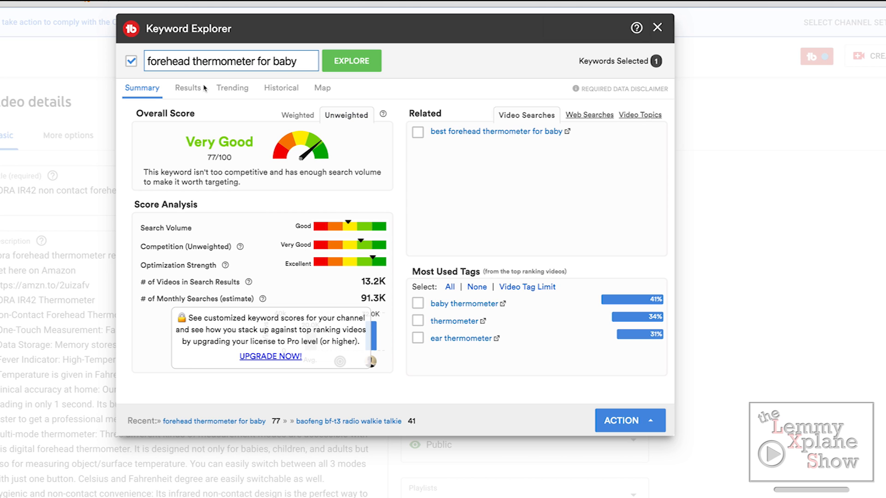
pyautogui.click(418, 135)
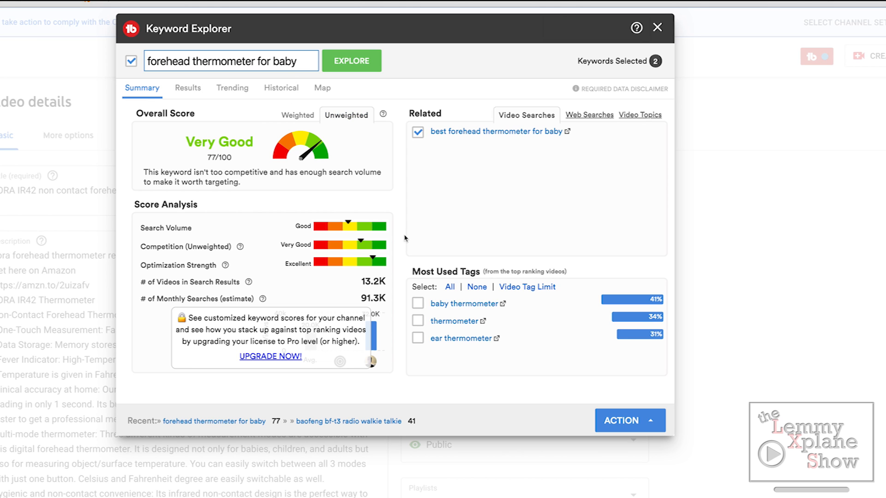
pyautogui.click(419, 305)
pyautogui.click(419, 322)
pyautogui.click(418, 340)
# Step: Copy the selected keywords to the clipboard and close Keyword Explorer
pyautogui.click(620, 422)
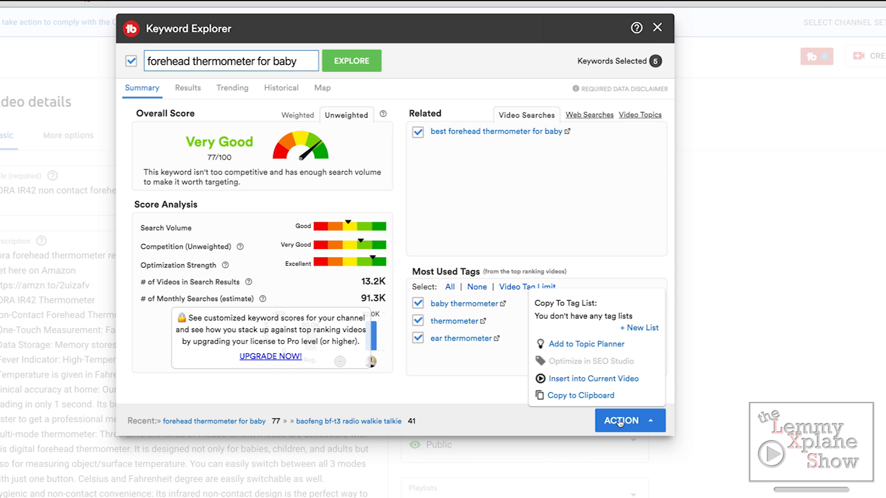
pyautogui.click(596, 395)
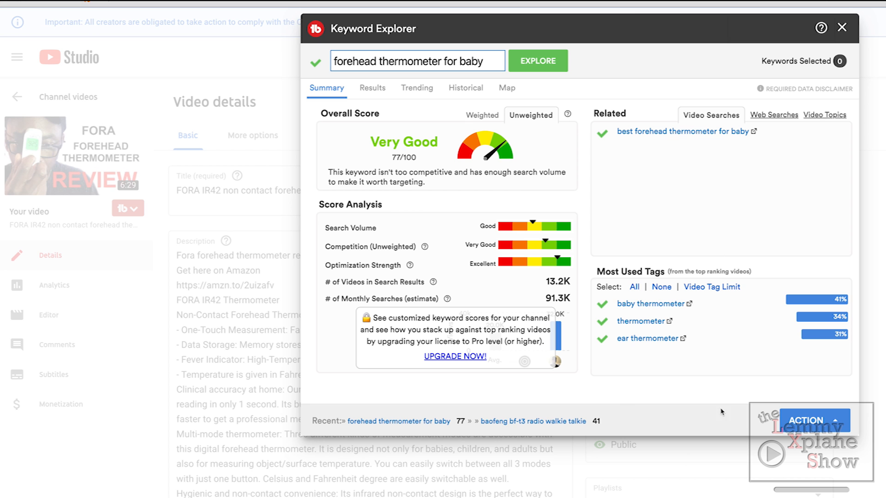
pyautogui.click(842, 27)
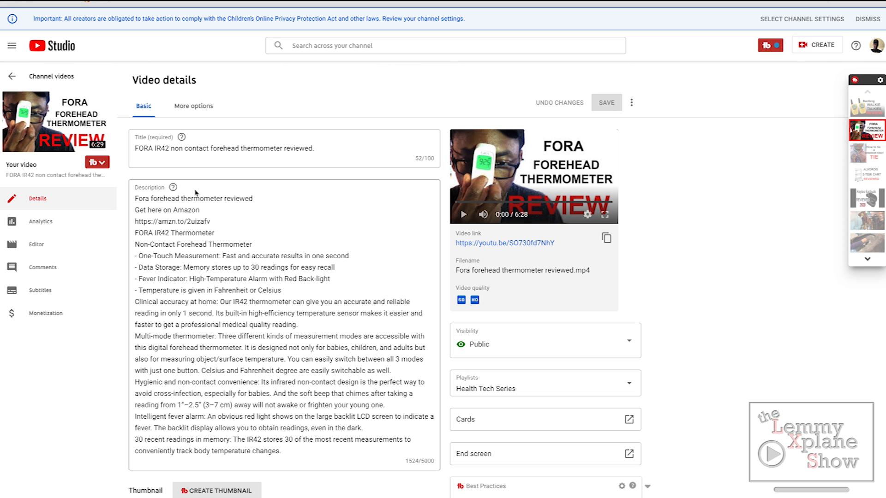
# Step: Add the video tags "forehead thermometer for baby", "best forehead thermometer for baby", "thermometer" and "ear thermometer"
pyautogui.scroll(-3, 310, 358)
pyautogui.scroll(-5, 310, 358)
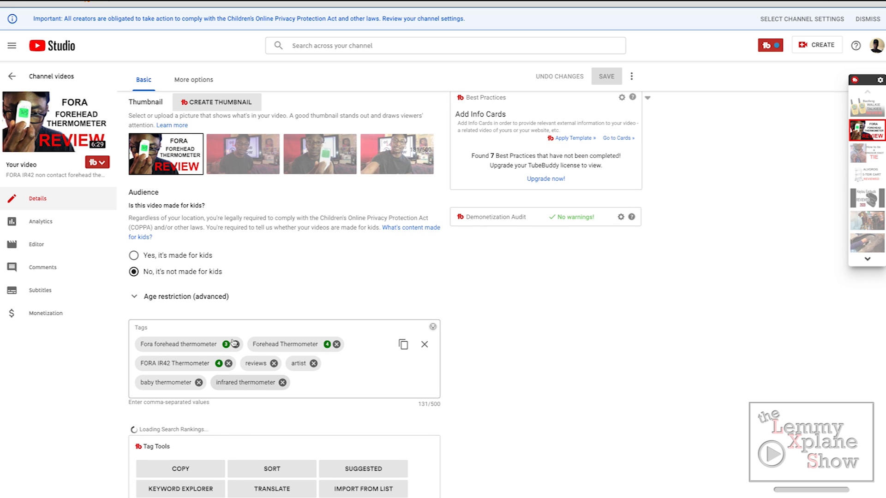
pyautogui.click(305, 383)
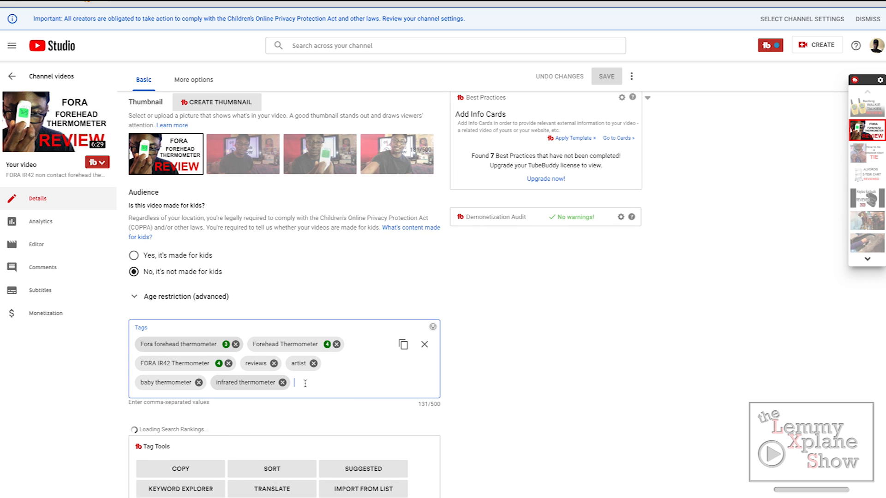
pyautogui.write('forehead thermometer for baby, best forehead thermometer for baby, thermometer, ear thermometer')
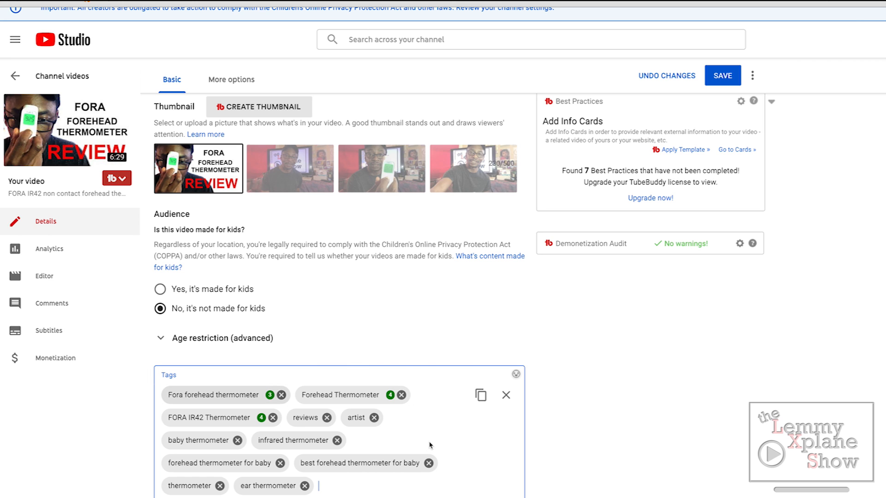
# Step: Review the video details and check the current tag order in the Tag Sorter without rearranging it
pyautogui.scroll(2, 454, 451)
pyautogui.scroll(8, 454, 451)
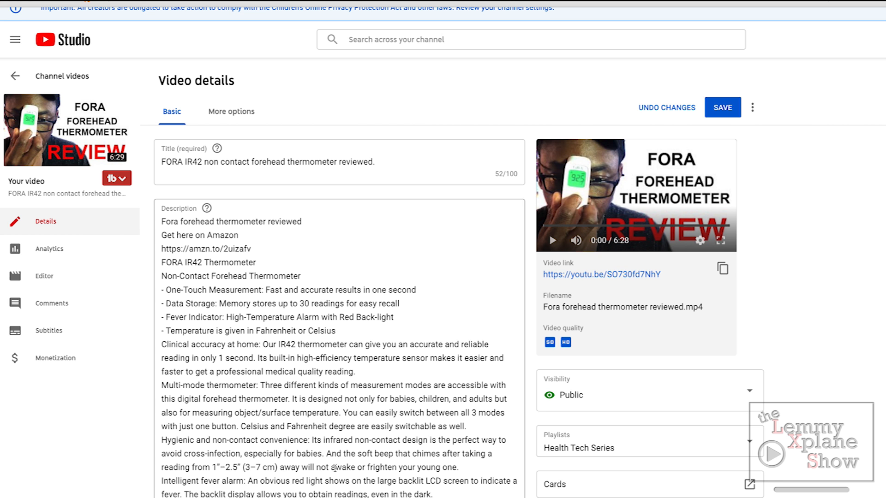
pyautogui.scroll(-10, 335, 469)
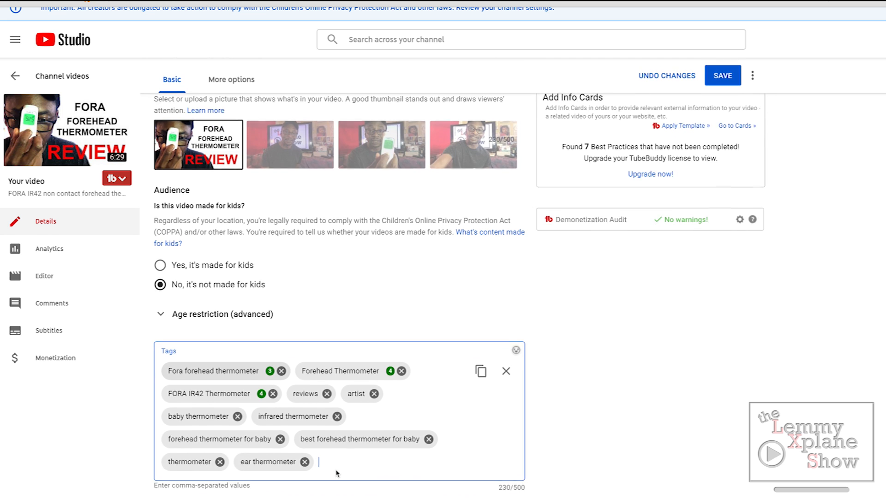
pyautogui.scroll(-1, 337, 473)
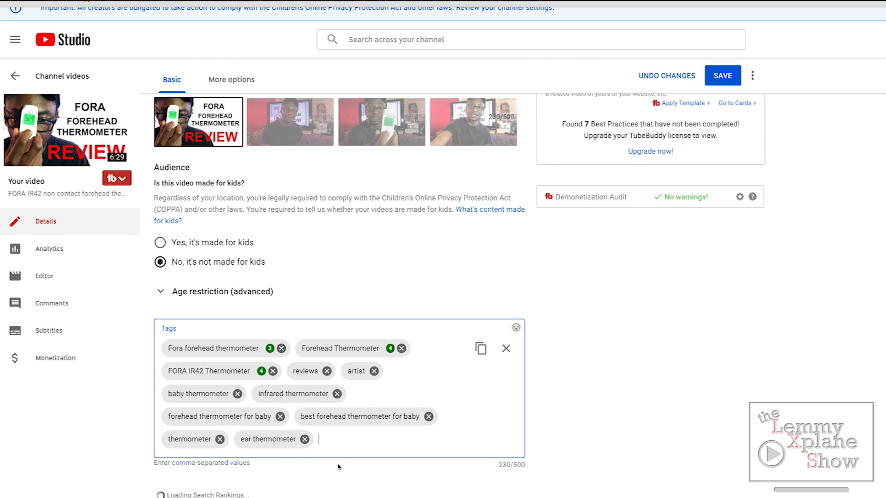
pyautogui.scroll(-2, 337, 468)
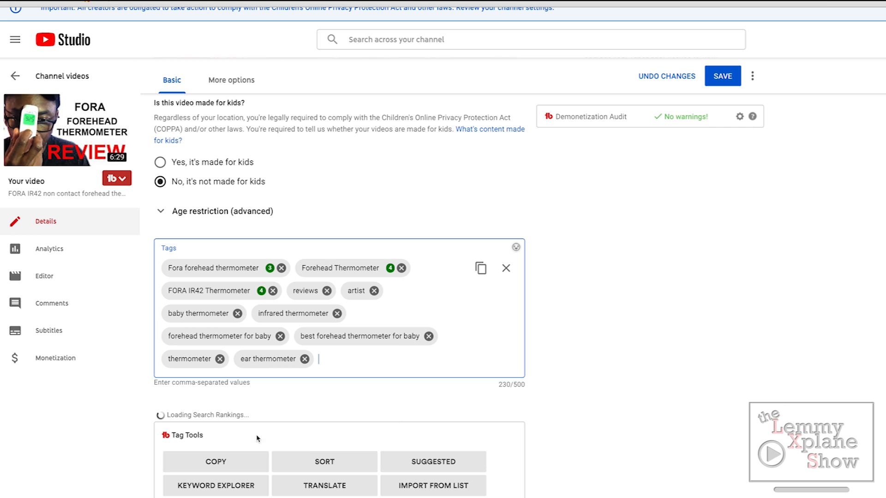
pyautogui.click(324, 462)
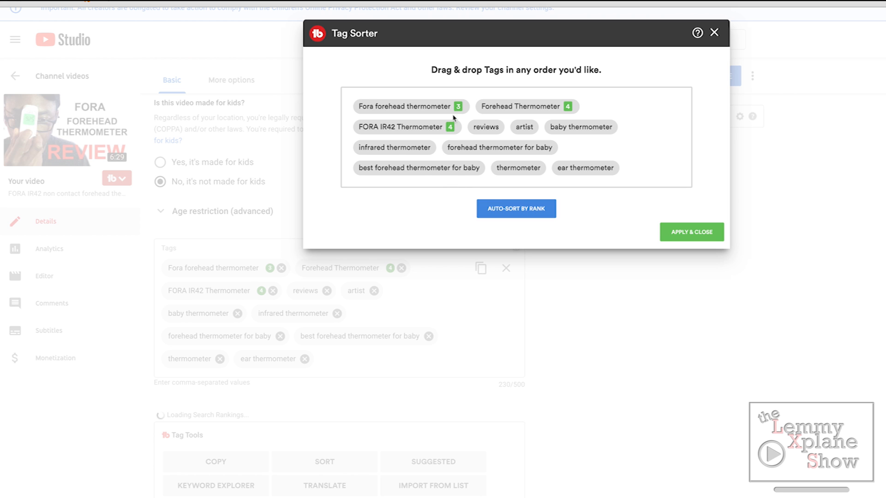
pyautogui.click(681, 236)
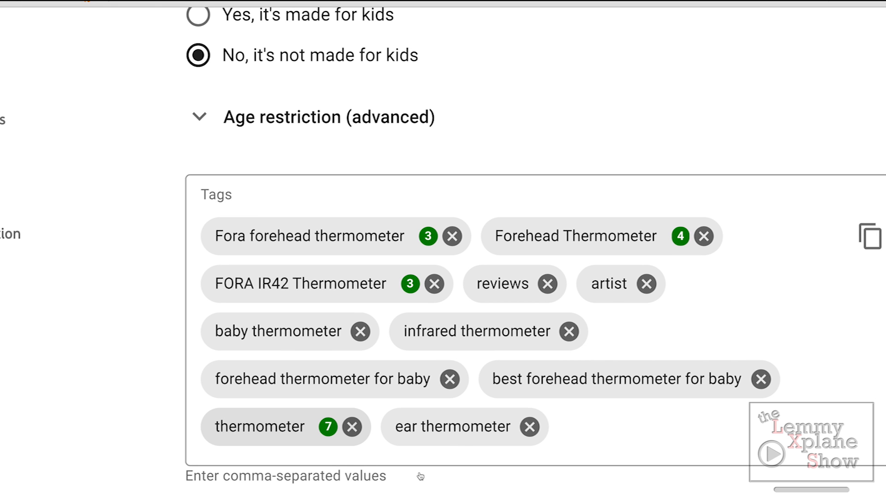
# Step: Auto-sort the video's tags by rank in the Tag Sorter and apply the new order
pyautogui.scroll(-3, 454, 478)
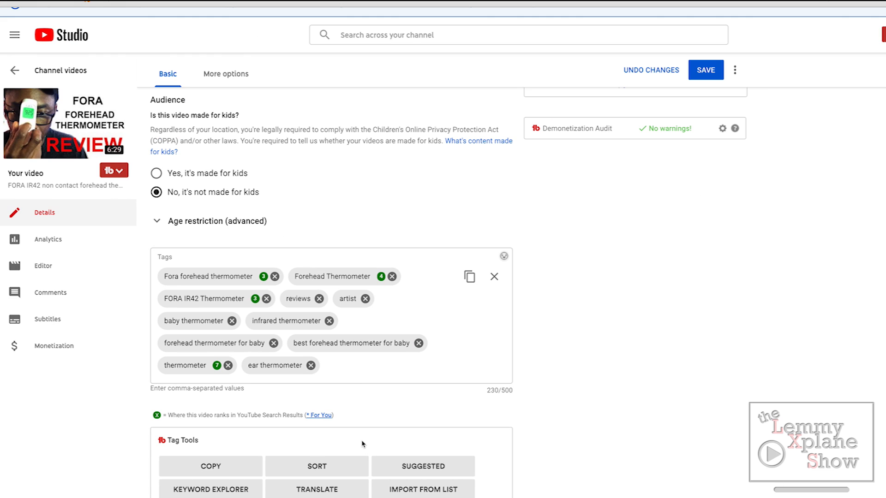
pyautogui.click(313, 465)
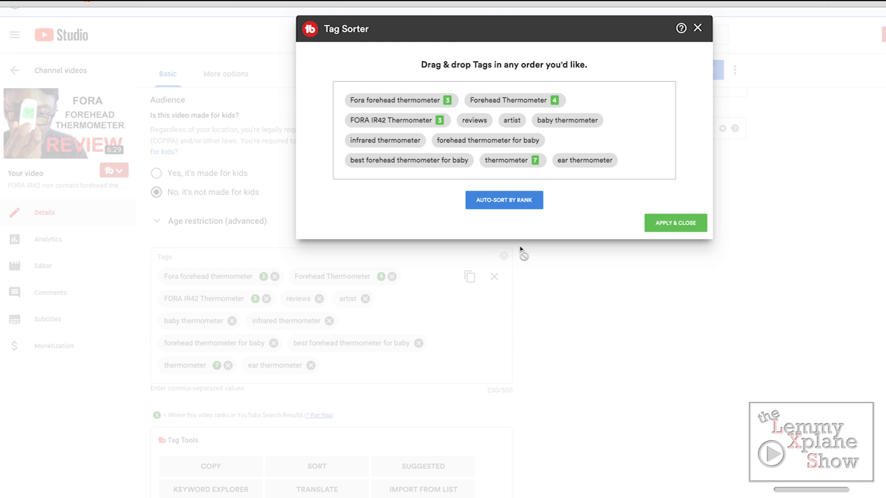
pyautogui.click(513, 204)
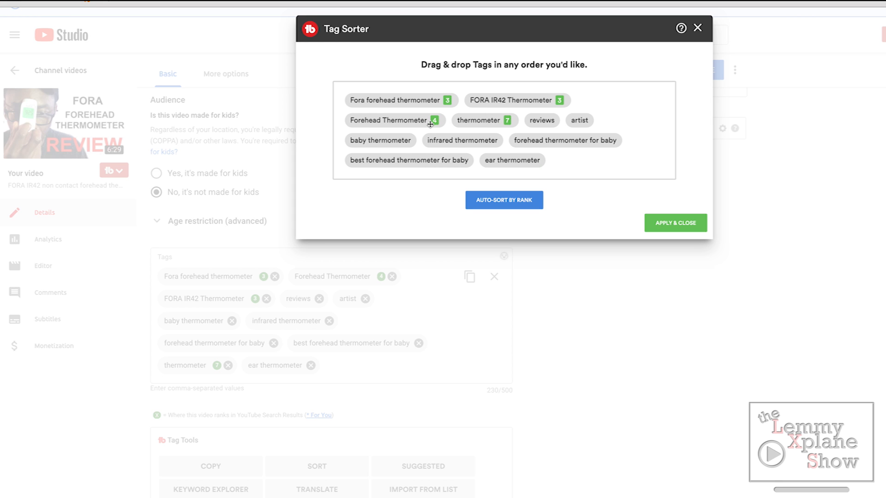
pyautogui.click(657, 228)
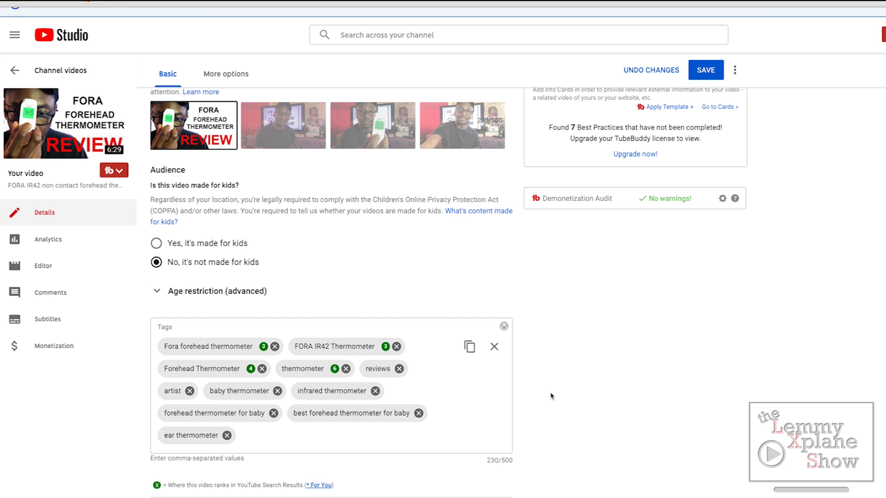
# Step: Look at Keyword Explorer from the video's tag tools and close it without exploring a keyword
pyautogui.scroll(-2, 550, 396)
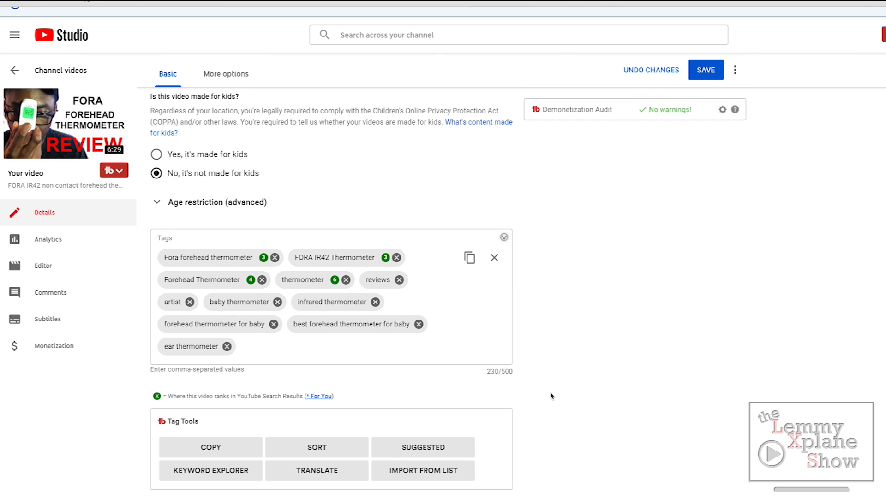
pyautogui.scroll(1, 550, 396)
pyautogui.scroll(1, 551, 396)
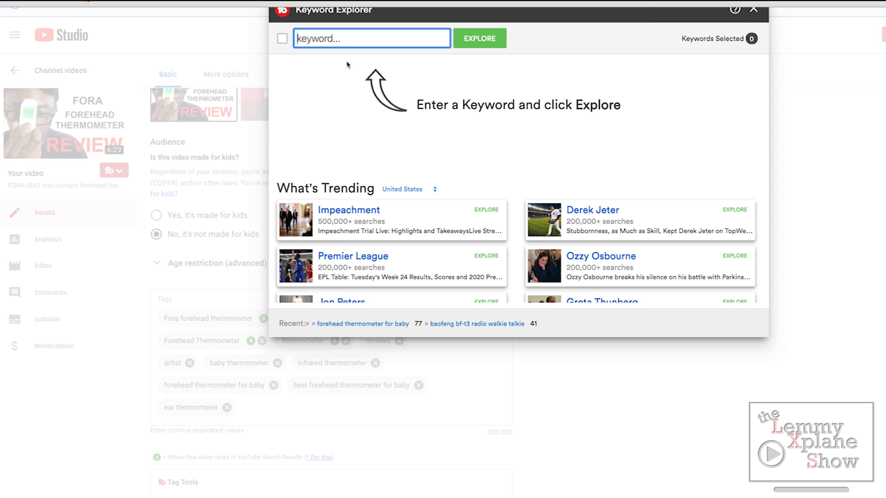
pyautogui.click(754, 10)
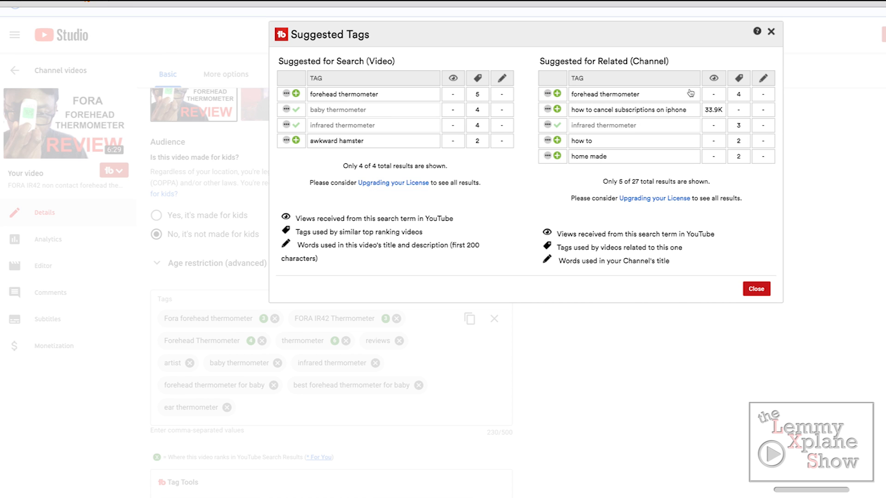
# Step: Add the suggested channel tag "how to cancel subscriptions on iphone" and view its auto-suggested search variants
pyautogui.click(557, 110)
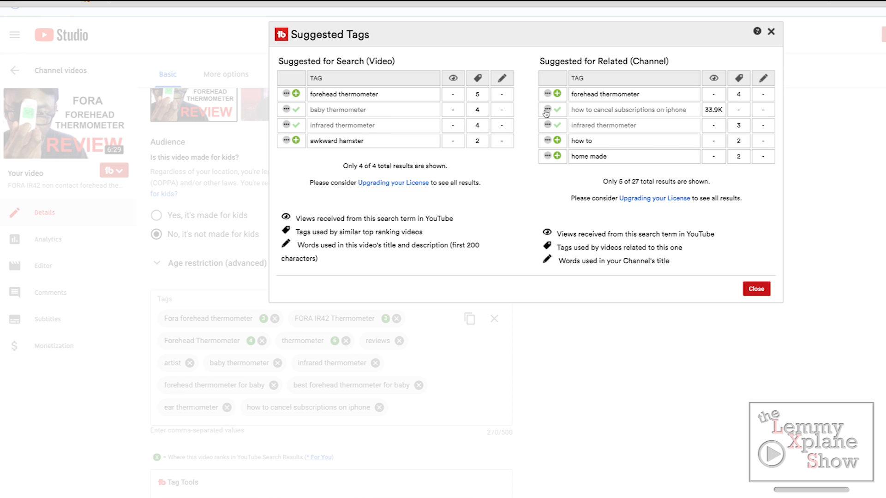
pyautogui.click(548, 110)
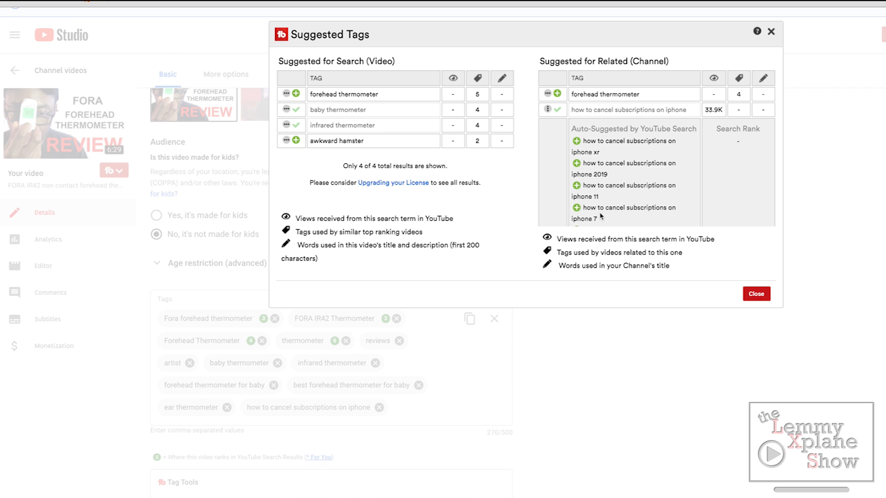
pyautogui.scroll(-1, 600, 215)
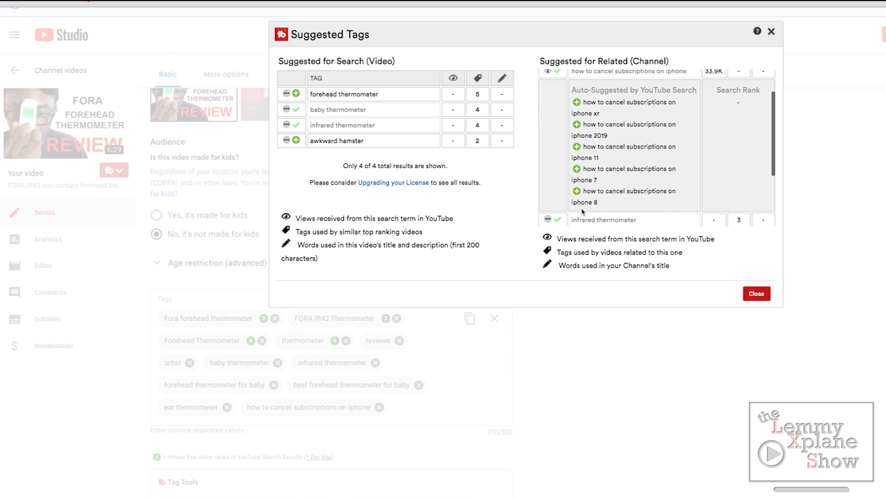
pyautogui.scroll(1, 569, 177)
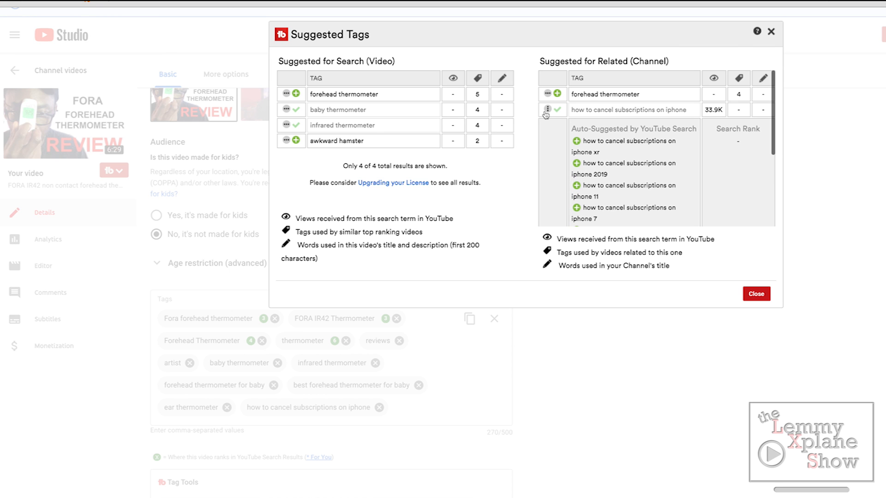
pyautogui.click(546, 111)
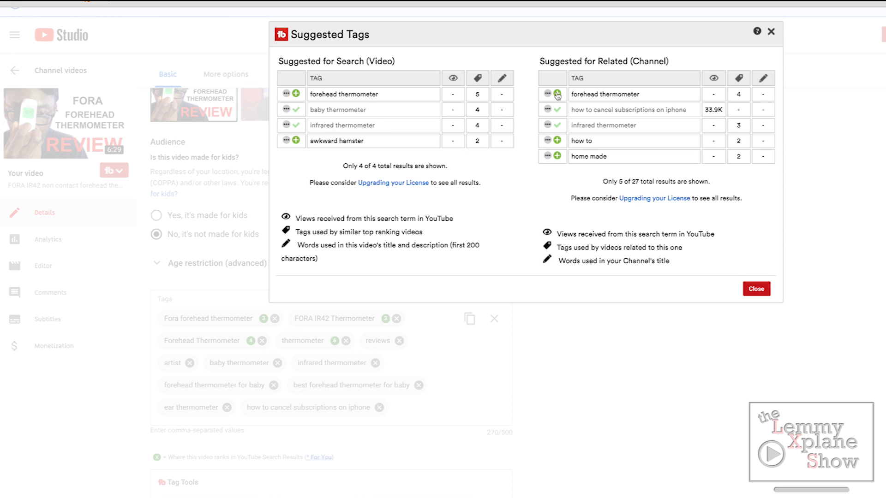
# Step: Add the suggested channel tag "forehead thermometer" and its auto-suggested variant "forehead thermometer review", and close the suggested tags
pyautogui.click(557, 94)
pyautogui.click(547, 95)
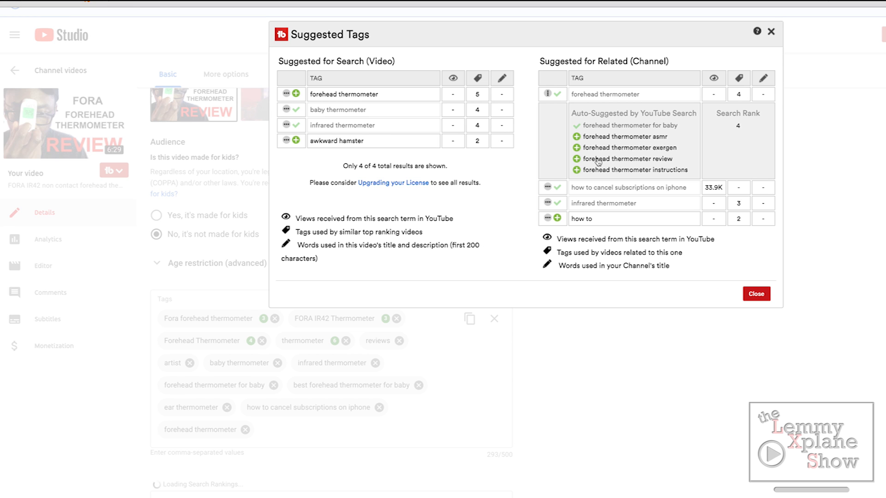
pyautogui.click(577, 159)
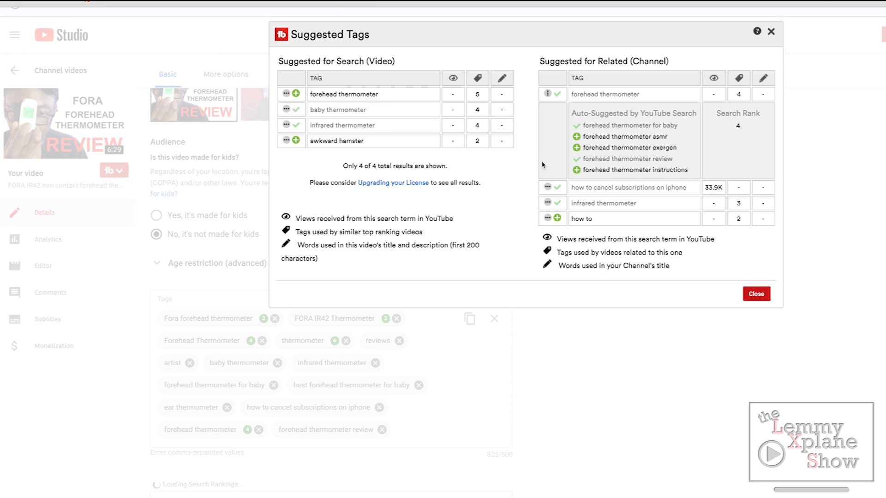
pyautogui.scroll(-1, 542, 164)
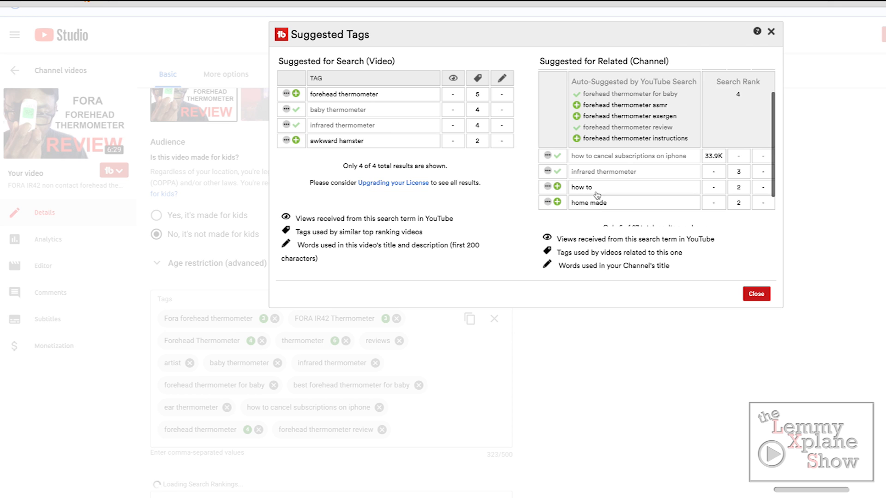
pyautogui.scroll(-1, 597, 196)
pyautogui.scroll(2, 597, 195)
pyautogui.scroll(-2, 599, 194)
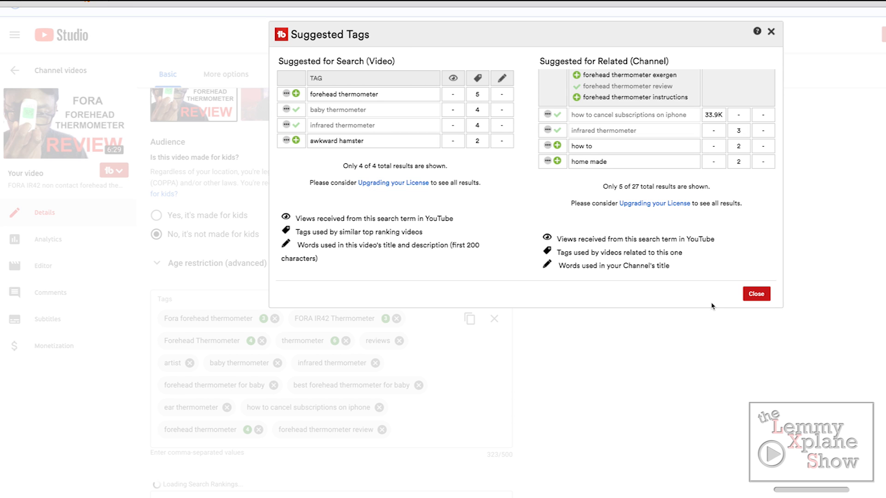
pyautogui.click(750, 297)
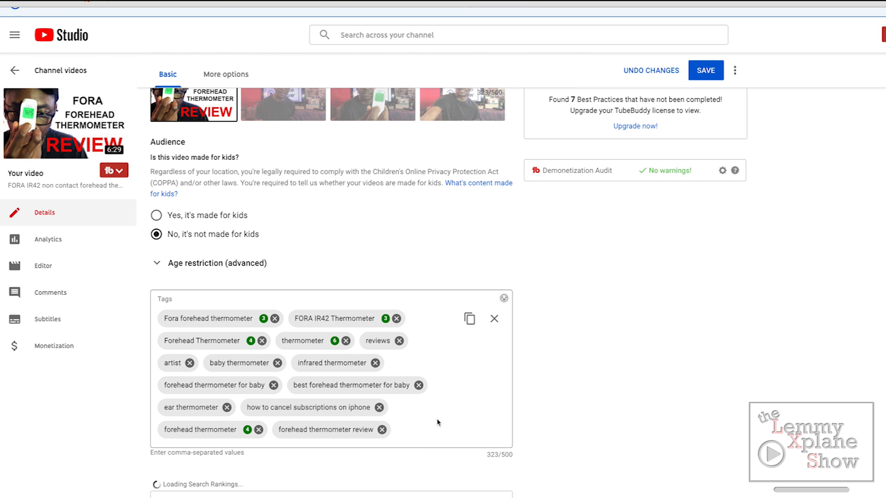
# Step: Remove the duplicate tags in the Tag Sorter and apply the cleaned list to the video
pyautogui.scroll(-2, 438, 422)
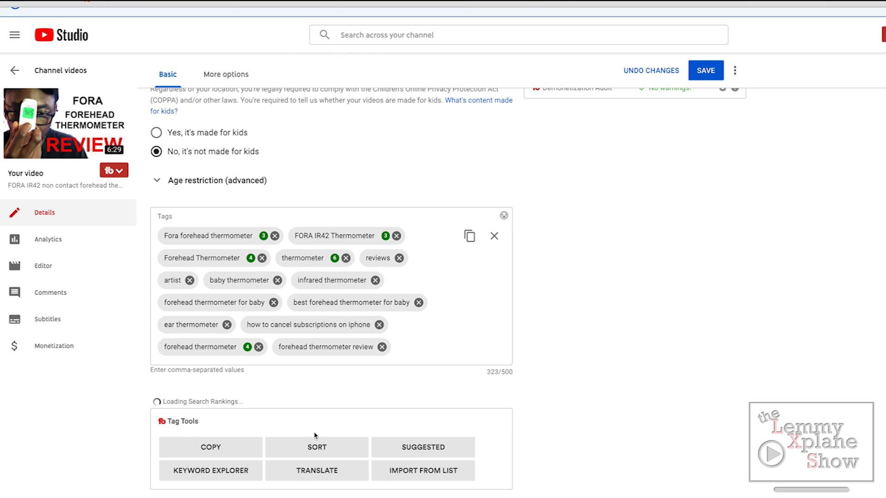
pyautogui.click(316, 449)
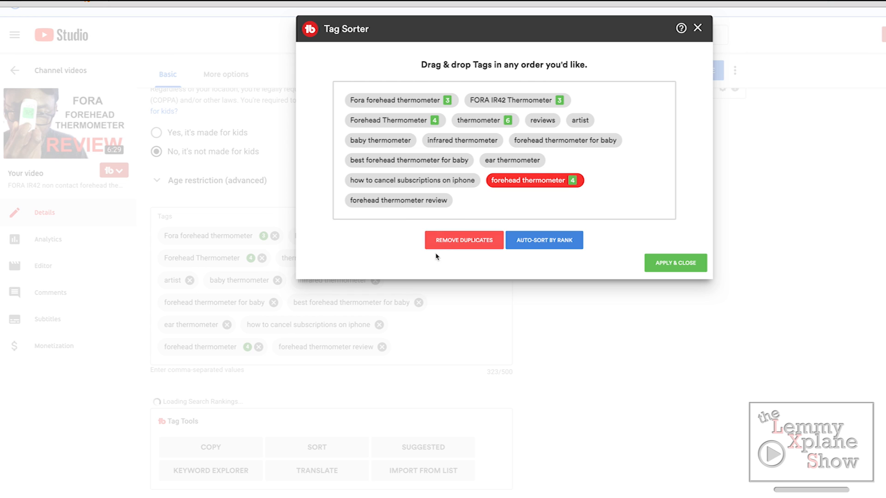
pyautogui.click(460, 243)
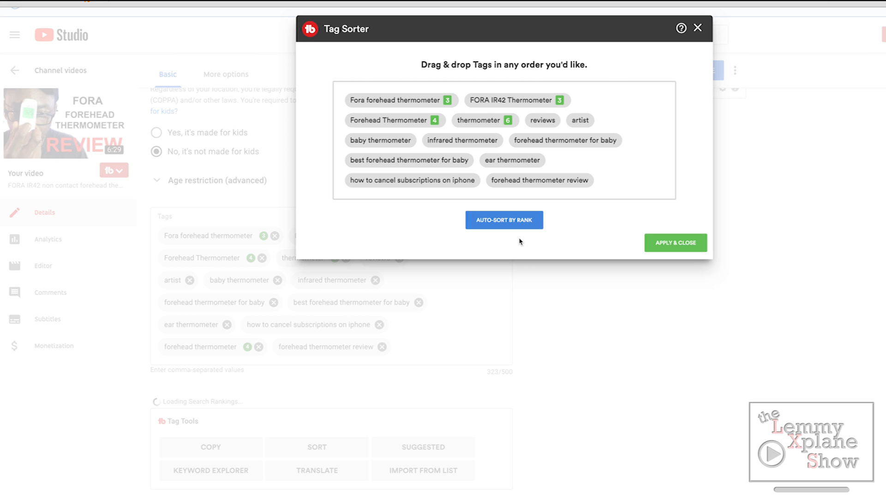
pyautogui.click(665, 243)
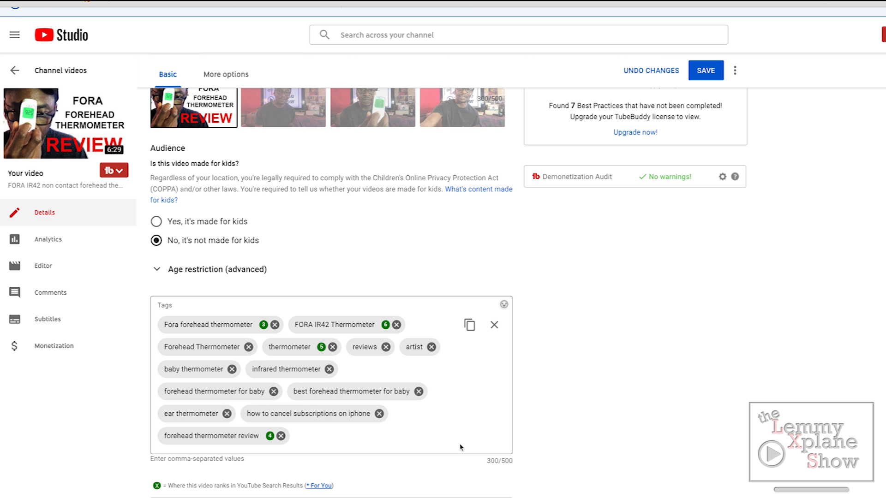
# Step: Auto-sort the remaining tags by rank in the Tag Sorter and apply the result to the video
pyautogui.scroll(-1, 452, 474)
pyautogui.scroll(-1, 453, 474)
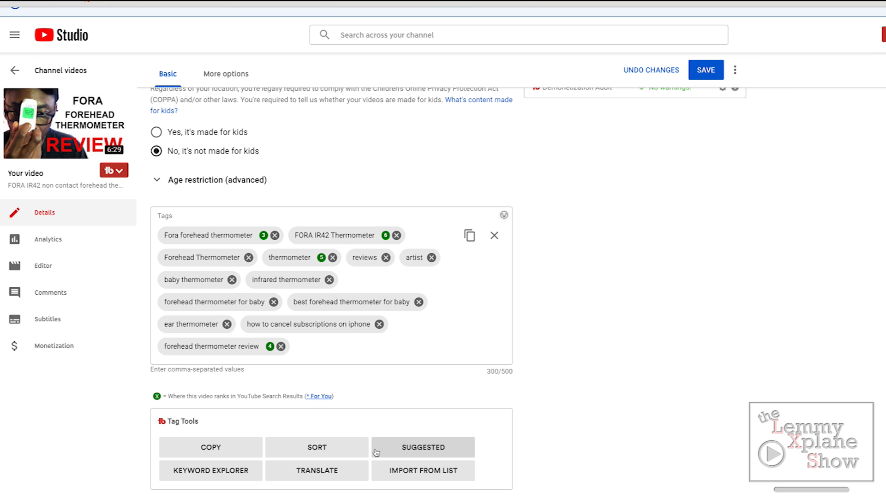
pyautogui.click(331, 446)
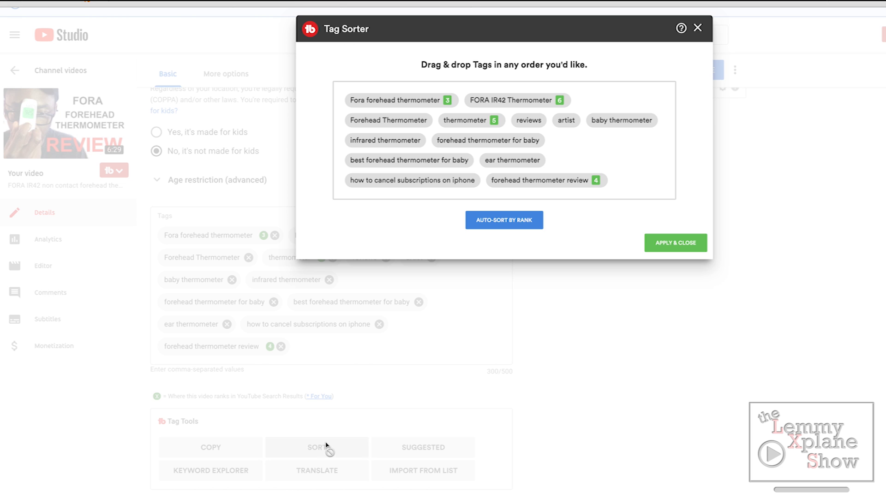
pyautogui.click(481, 227)
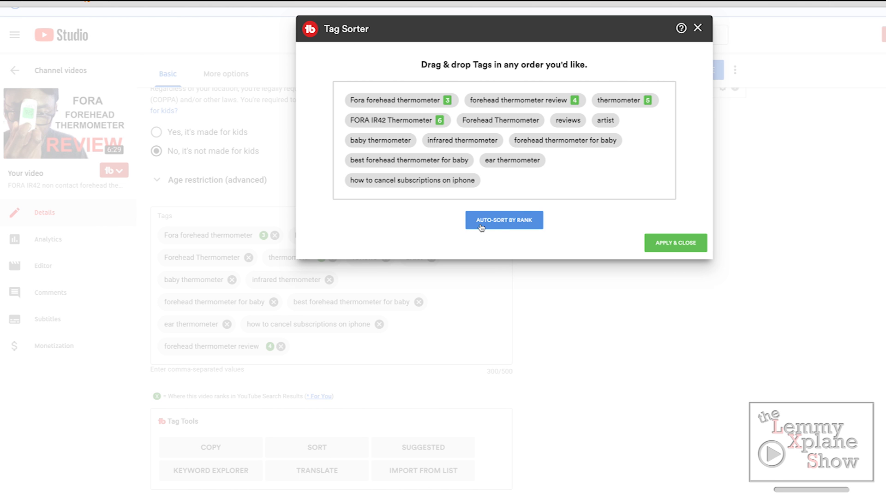
pyautogui.click(662, 243)
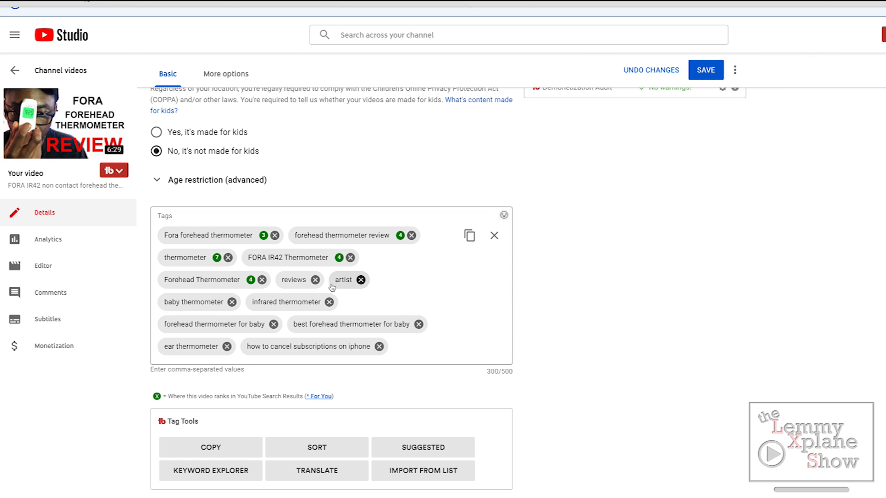
# Step: Delete the tag "artist" from the video and save the changes to the video details
pyautogui.click(361, 280)
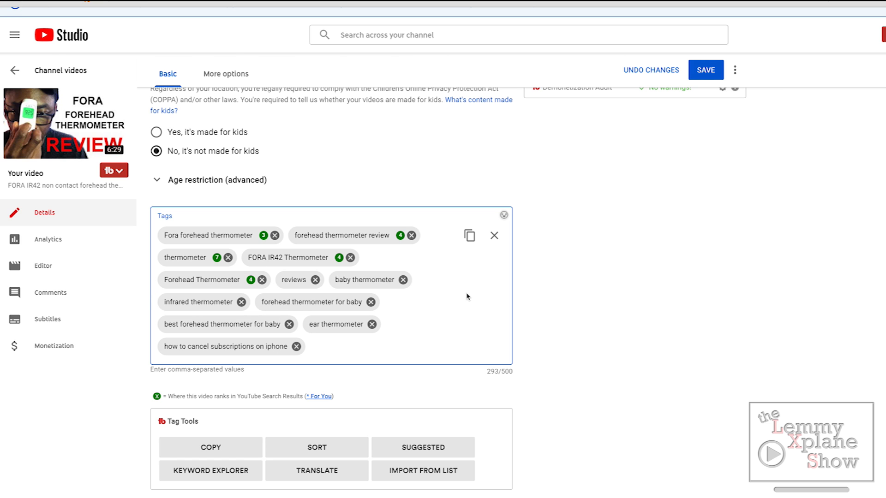
pyautogui.click(706, 70)
# Step: Look at the video's end screen elements and template options in the end screen editor, and return to the video details without changing them
pyautogui.scroll(2, 685, 190)
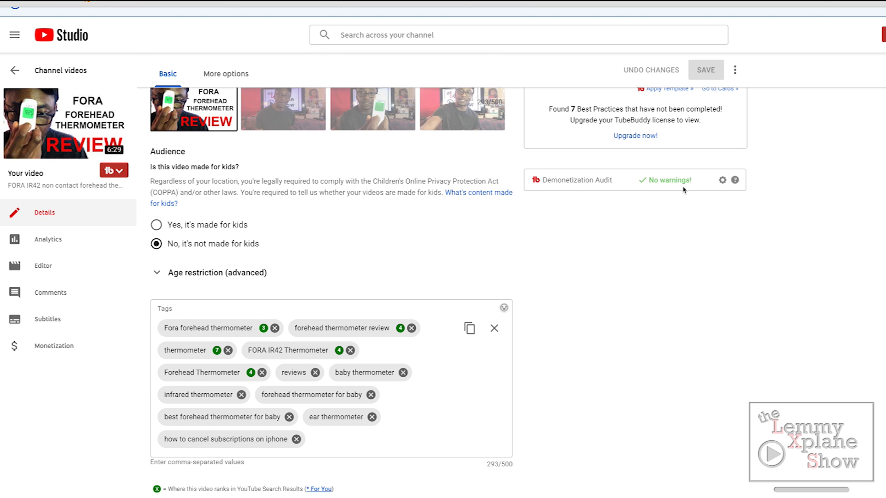
pyautogui.scroll(6, 684, 190)
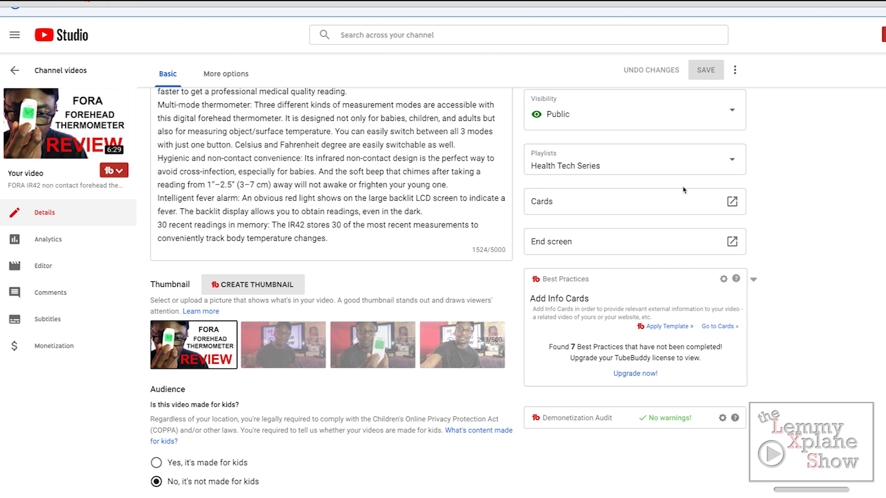
pyautogui.scroll(2, 685, 190)
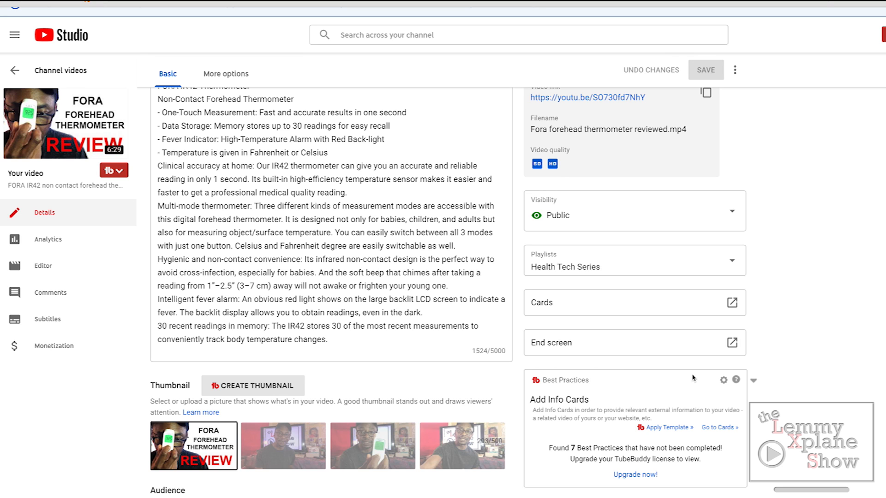
pyautogui.click(659, 346)
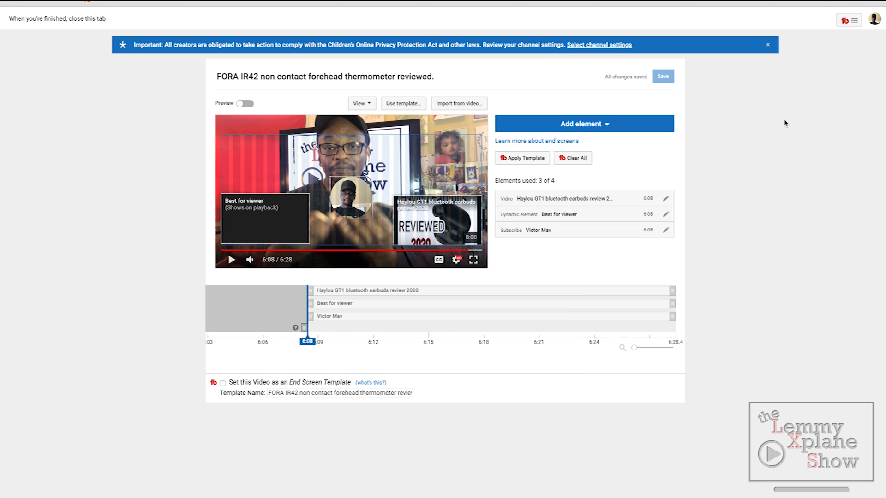
pyautogui.click(767, 47)
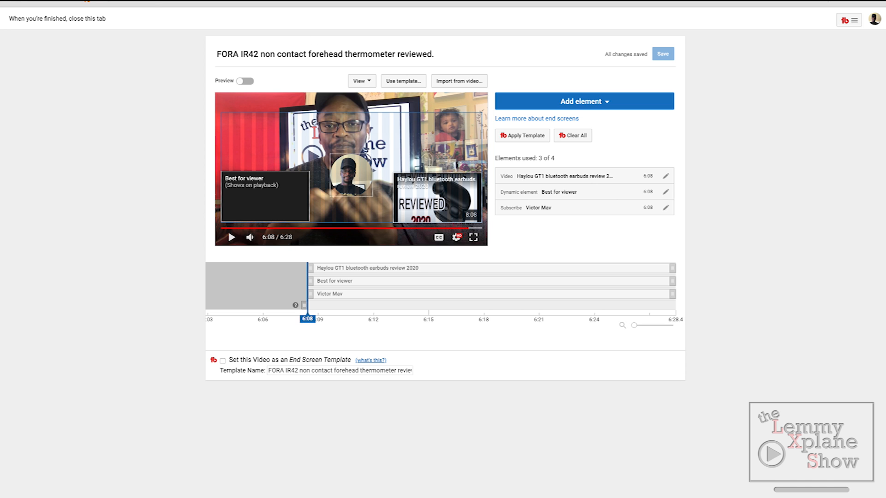
pyautogui.press('super+w')
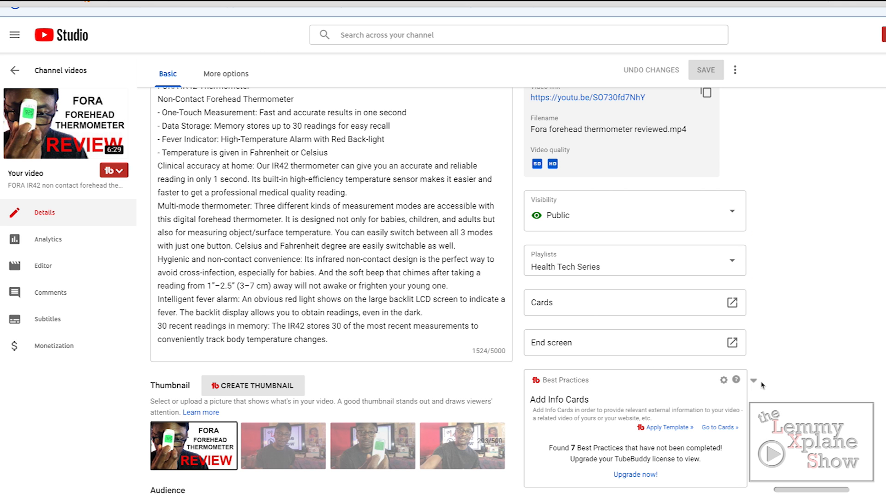
pyautogui.scroll(-2, 797, 438)
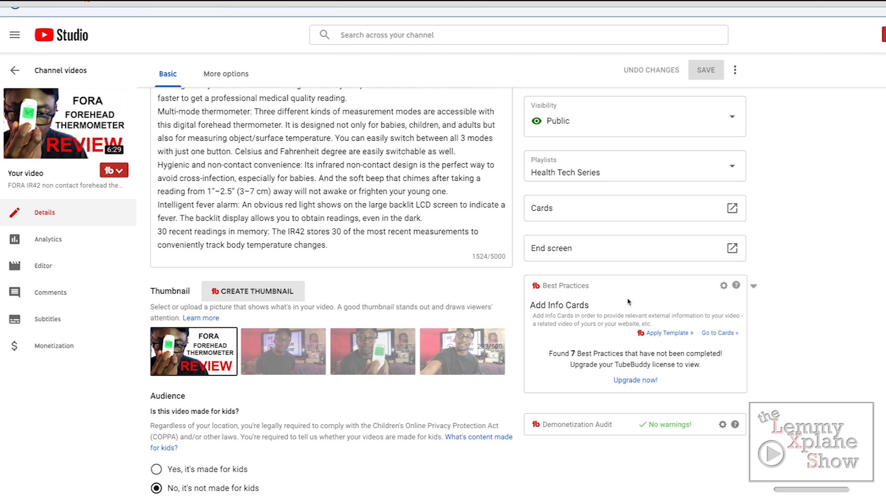
pyautogui.scroll(6, 757, 277)
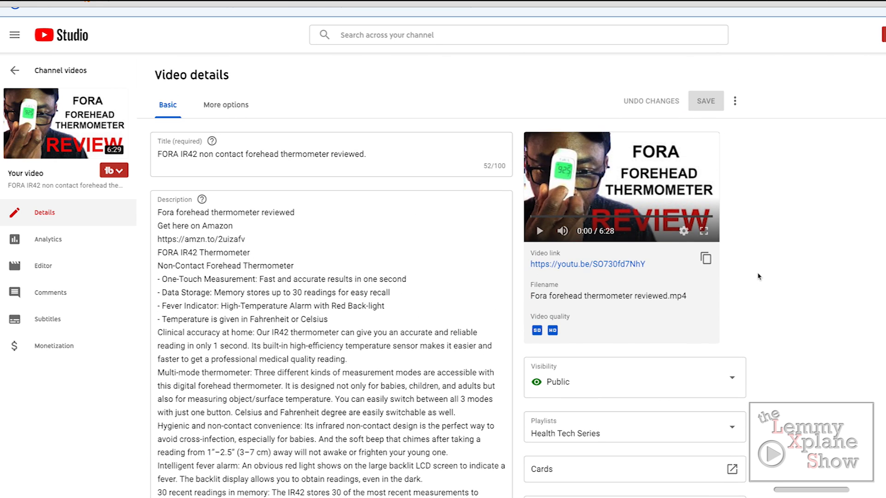